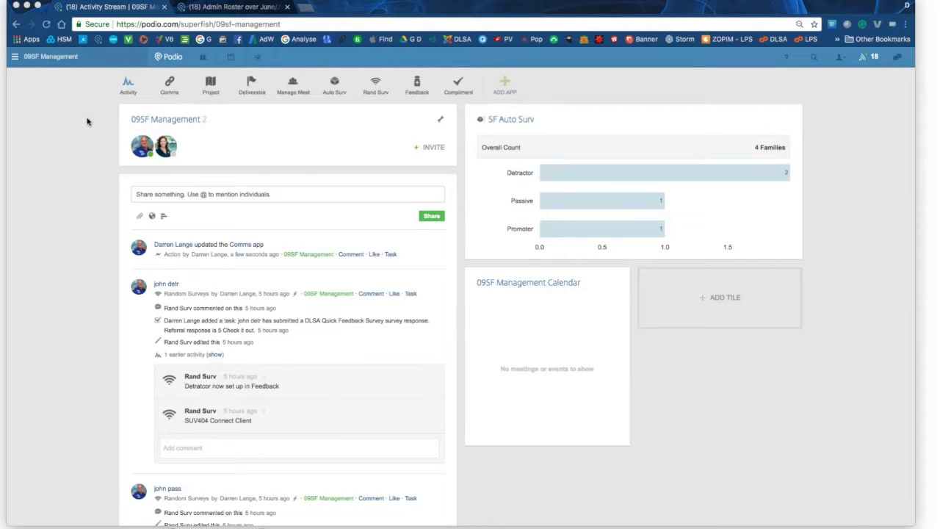
Open the Comms app and start a new communication item
{"action": "left_click", "coordinate": [174, 89]}
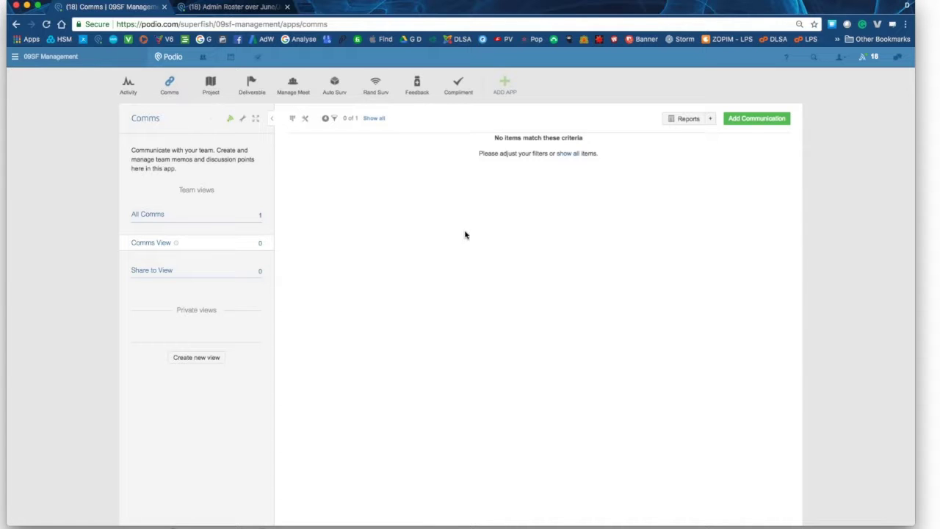
{"action": "left_click", "coordinate": [752, 122]}
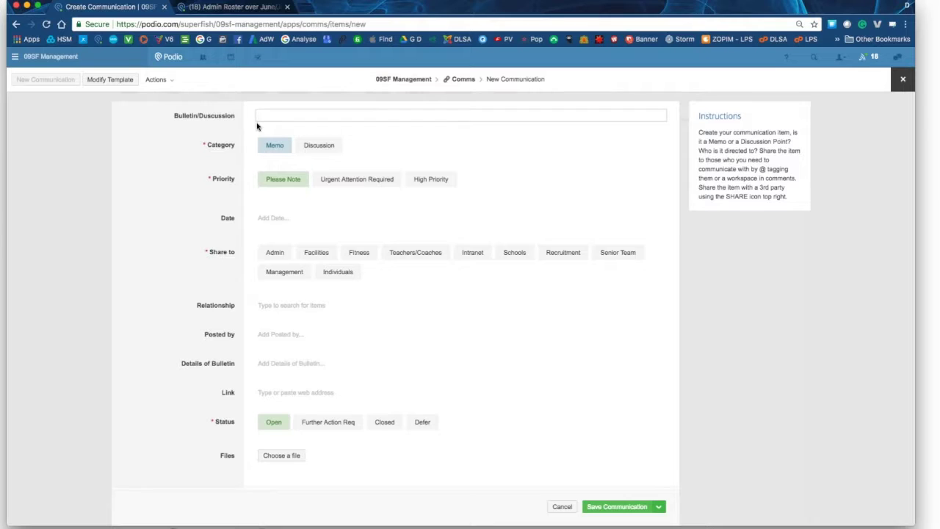
Enter 'testing bulletin' as the Bulletin/Discussion title, correcting a typo
{"action": "type", "text": "testing te"}
{"action": "key", "text": "BackSpace"}
{"action": "key", "text": "BackSpace"}
{"action": "type", "text": "bulletin"}
{"action": "left_click", "coordinate": [180, 177]}
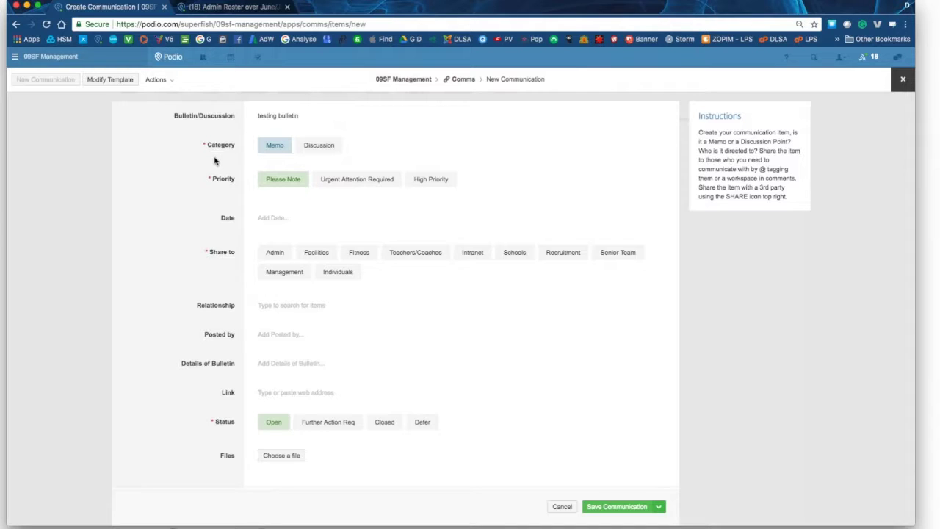
Set the memo's date to 3 July 2018 at 14:00
{"action": "left_click", "coordinate": [291, 182]}
{"action": "left_click", "coordinate": [288, 218]}
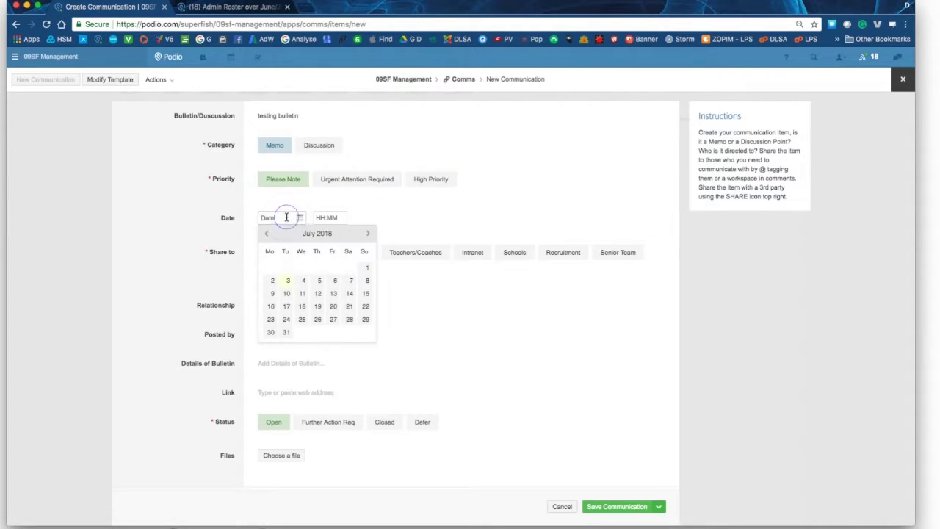
{"action": "left_click", "coordinate": [287, 282]}
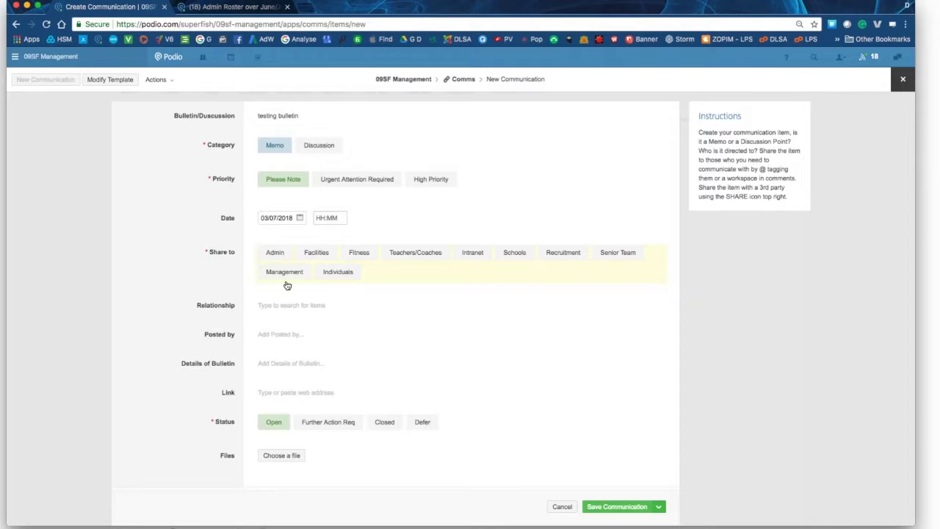
{"action": "type", "text": "14:00"}
{"action": "left_click", "coordinate": [178, 249]}
Share the memo with the Admin group
{"action": "left_click", "coordinate": [273, 253]}
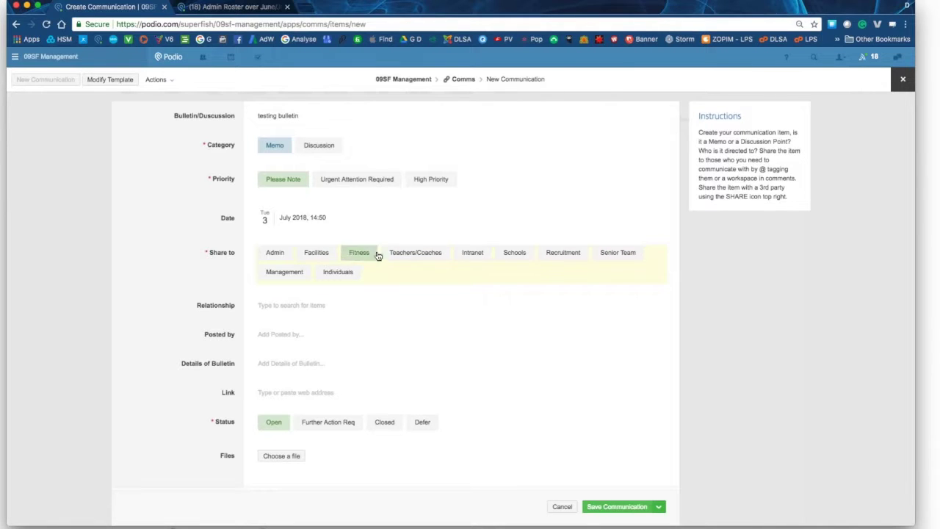
{"action": "left_click", "coordinate": [273, 254]}
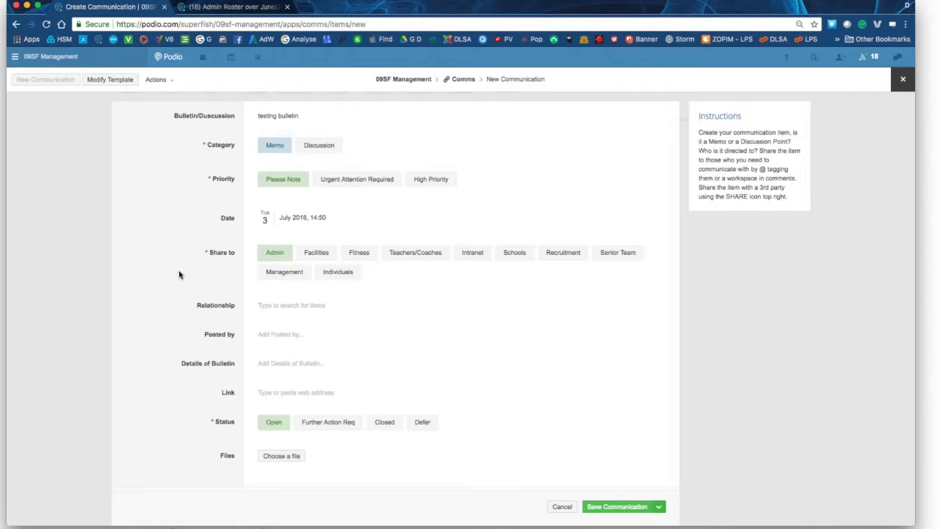
{"action": "left_click", "coordinate": [309, 307]}
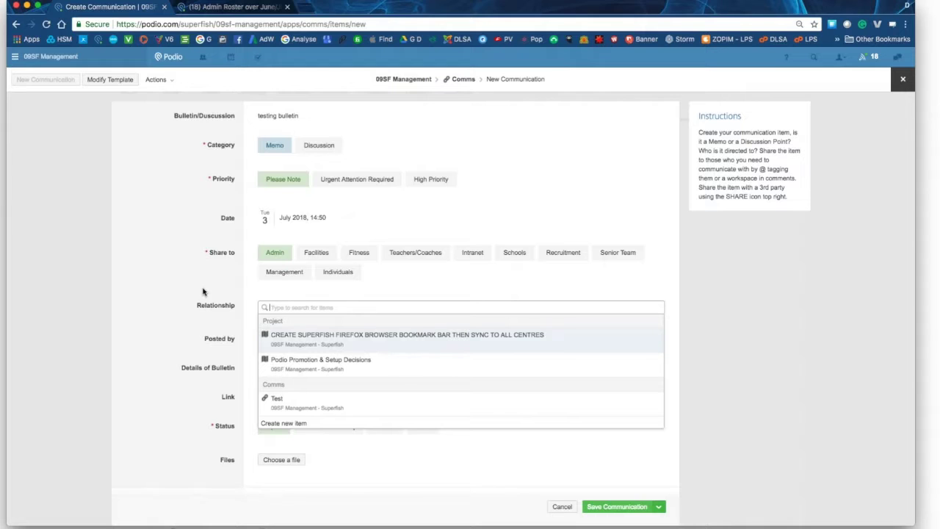
Close the relationship search without linking anything and choose the Posted by member
{"action": "left_click", "coordinate": [204, 292]}
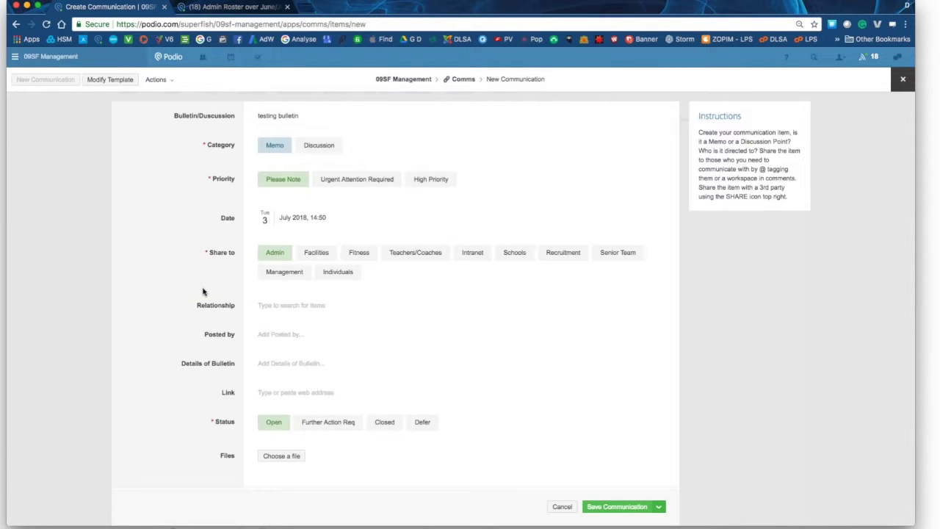
{"action": "left_click", "coordinate": [294, 338]}
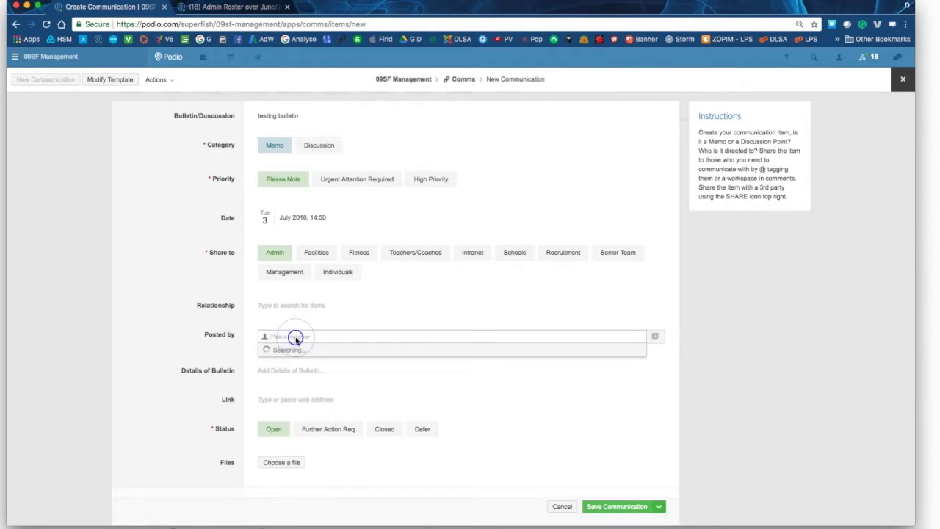
{"action": "left_click", "coordinate": [294, 364]}
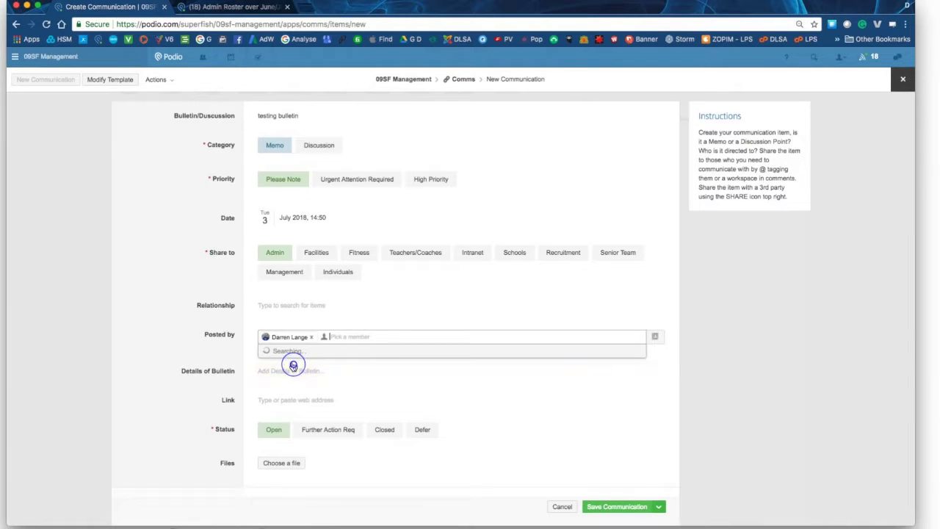
{"action": "left_click", "coordinate": [187, 300]}
Type placeholder text 'kjbkjh lilk k kj k hjv' into Details of Bulletin
{"action": "scroll", "coordinate": [187, 301], "scroll_direction": "down", "scroll_amount": 1}
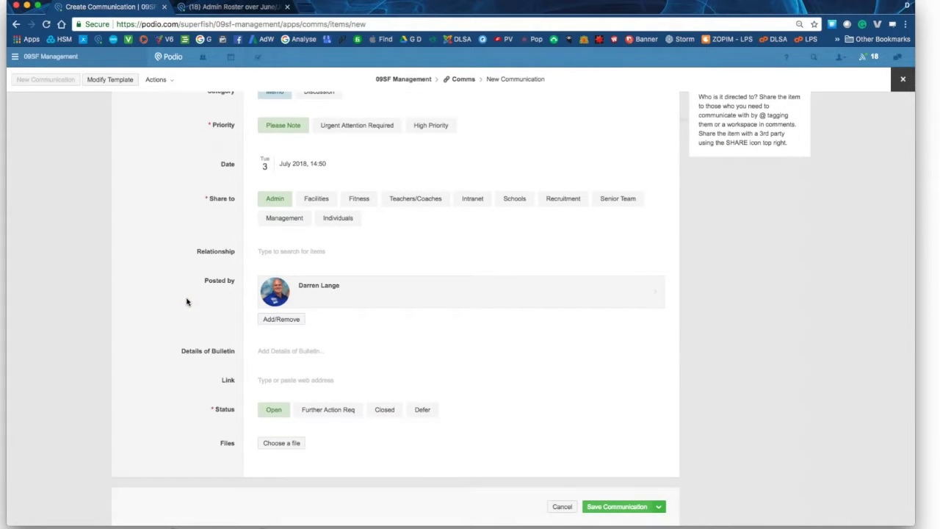
{"action": "left_click", "coordinate": [315, 353]}
{"action": "type", "text": "kjbkjh lilk k kj k hjv"}
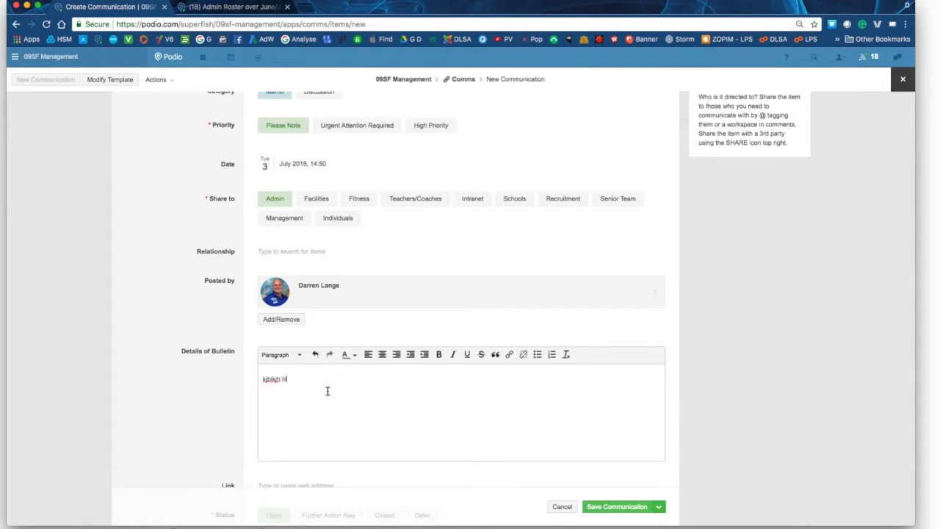
{"action": "key", "text": "Return"}
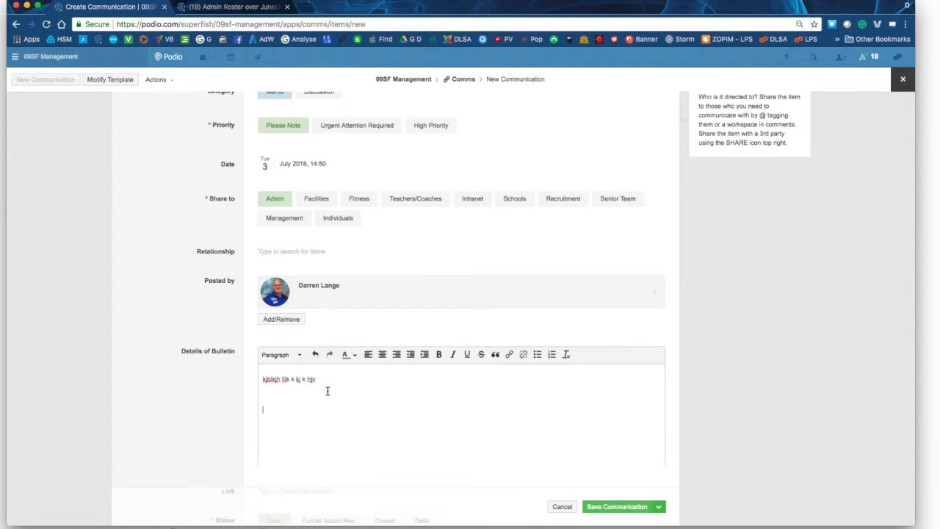
{"action": "scroll", "coordinate": [180, 388], "scroll_direction": "down", "scroll_amount": 2}
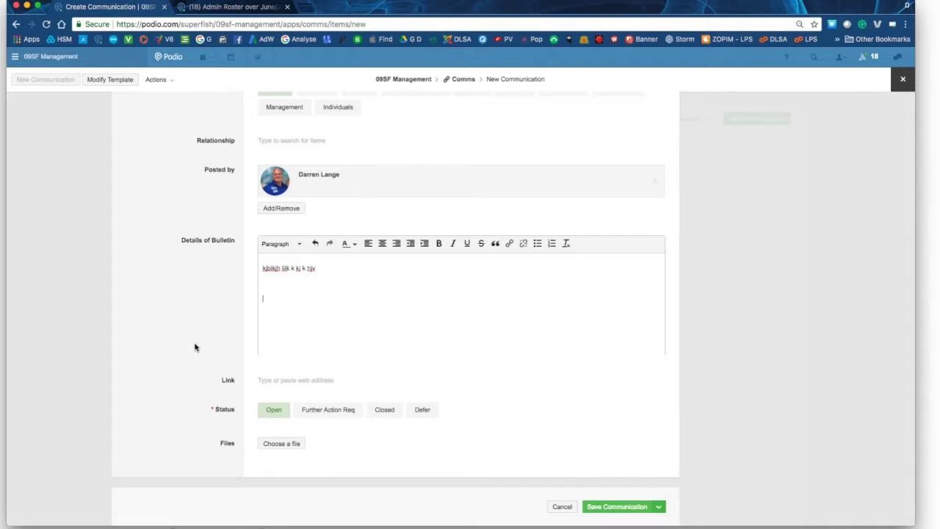
Save the testing bulletin communication and go to its comment box
{"action": "left_click", "coordinate": [612, 507]}
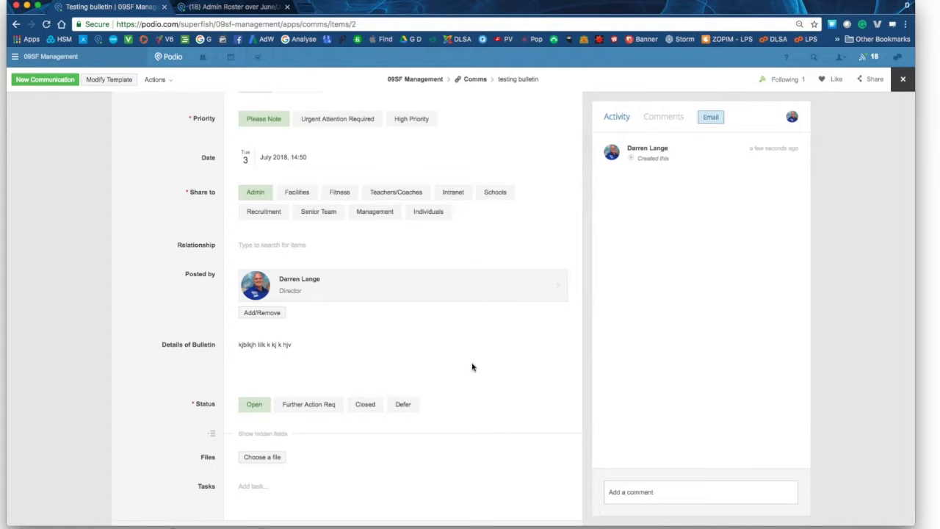
{"action": "scroll", "coordinate": [424, 340], "scroll_direction": "up", "scroll_amount": 2}
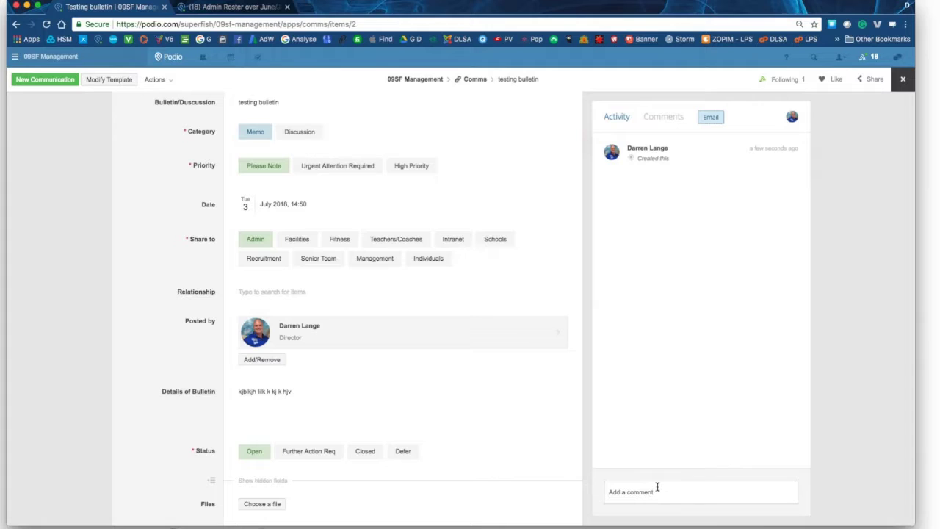
{"action": "left_click", "coordinate": [370, 244]}
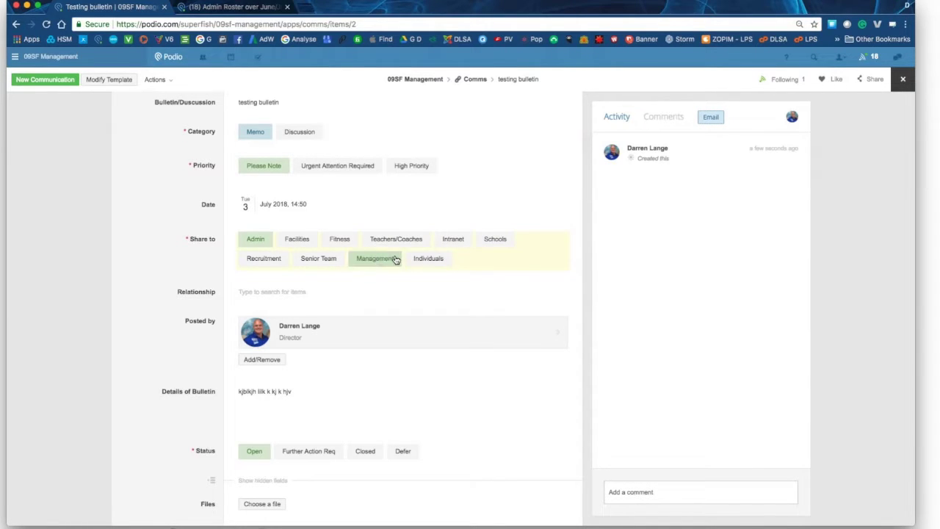
{"action": "left_click", "coordinate": [662, 486]}
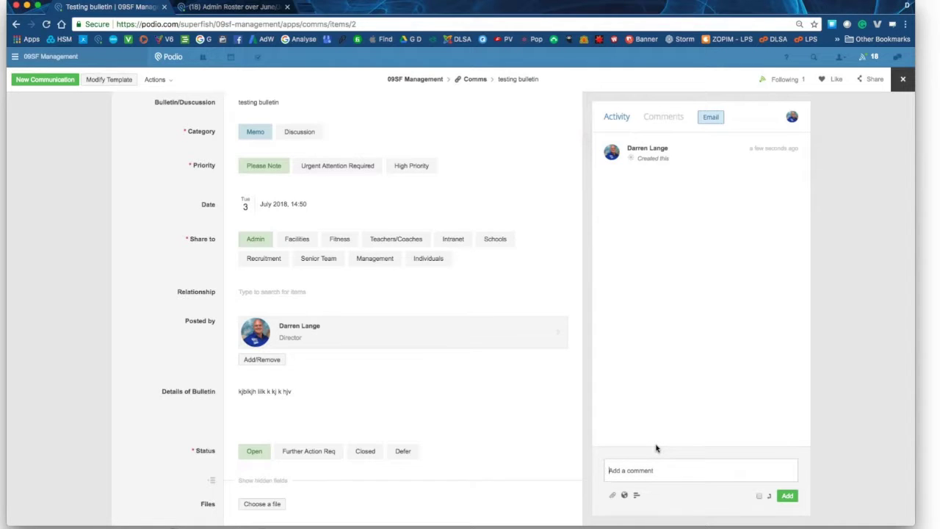
Draft a comment mentioning the 01SF Admin workspace followed by 'please note'
{"action": "type", "text": "@ka"}
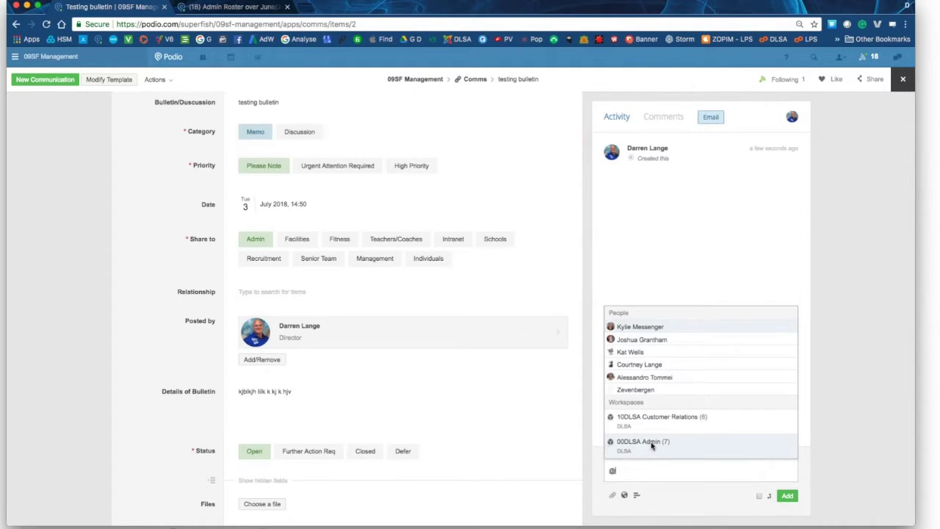
{"action": "type", "text": "ren"}
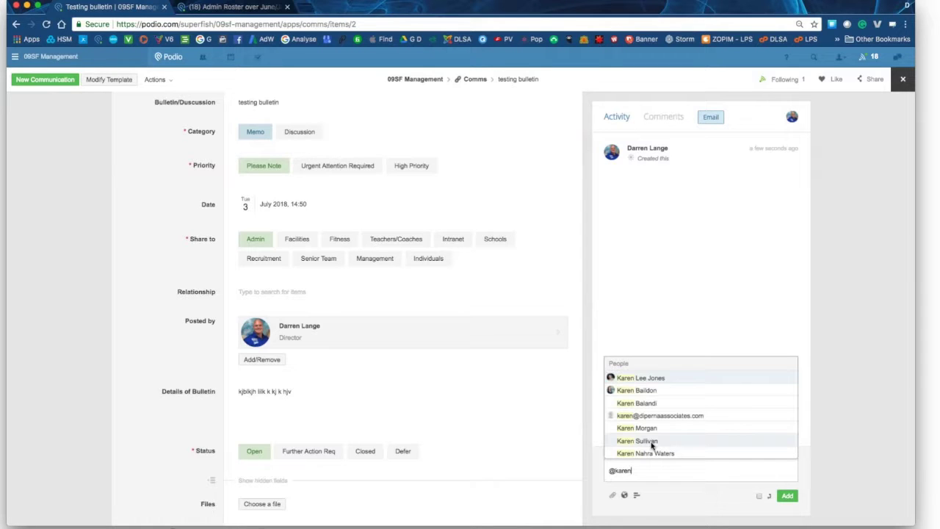
{"action": "key", "text": "Down"}
{"action": "key", "text": "Return"}
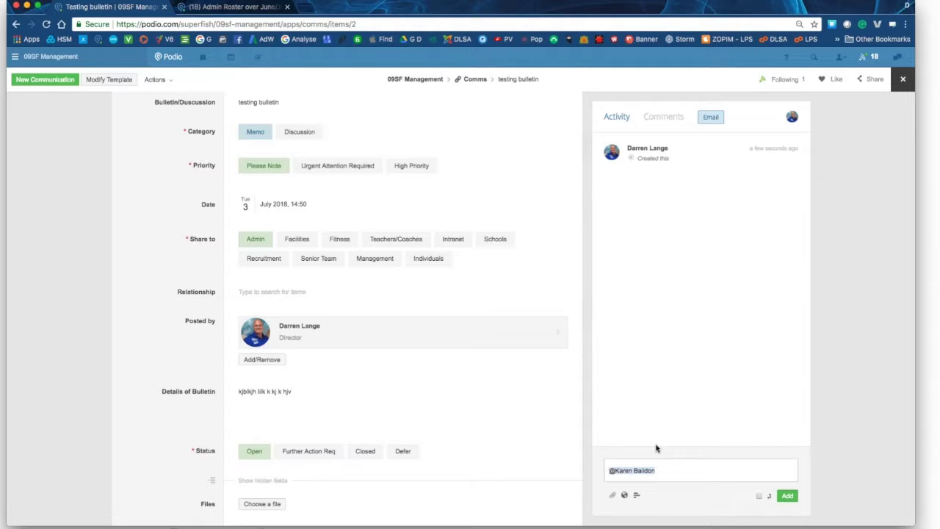
{"action": "key", "text": "BackSpace"}
{"action": "key", "text": "BackSpace"}
{"action": "type", "text": "@01"}
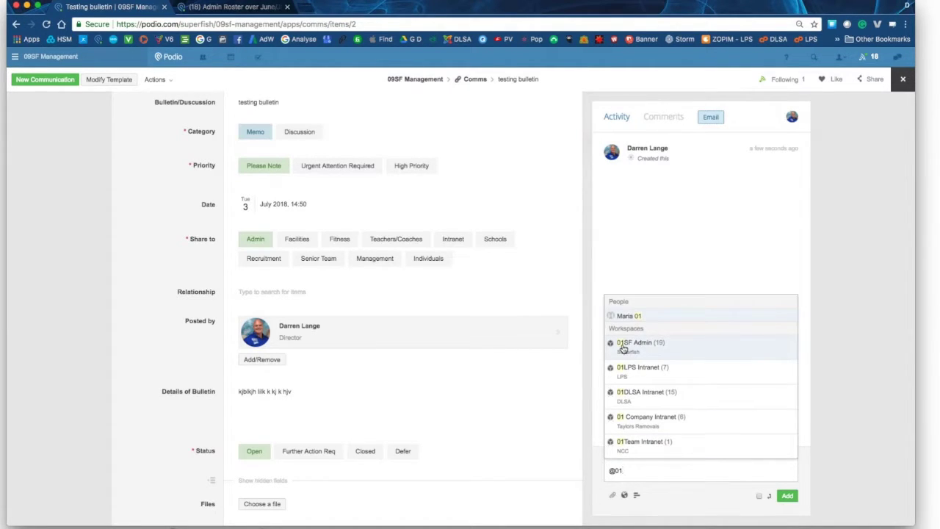
{"action": "left_click", "coordinate": [637, 346]}
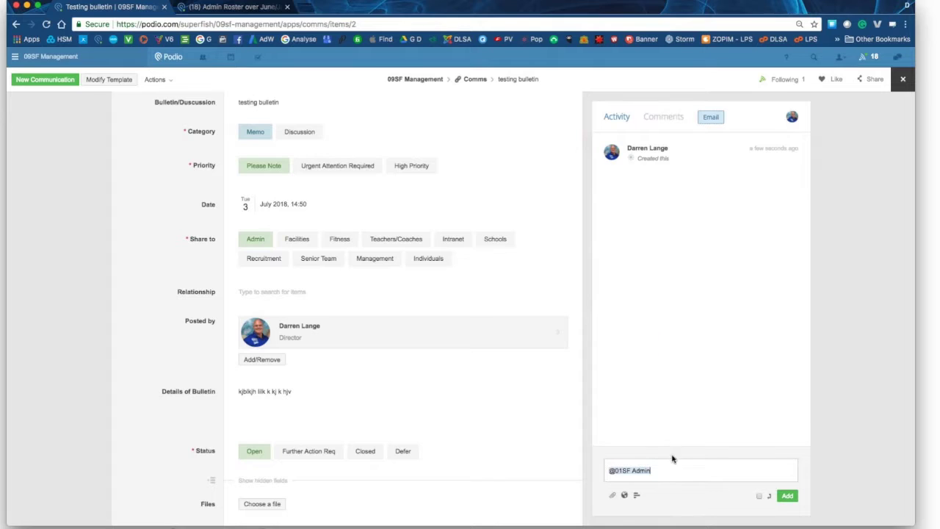
{"action": "type", "text": "please note"}
{"action": "left_click", "coordinate": [728, 475]}
Replace the drafted comment with 'DL' and post it
{"action": "triple_click", "coordinate": [695, 468]}
{"action": "key", "text": "BackSpace"}
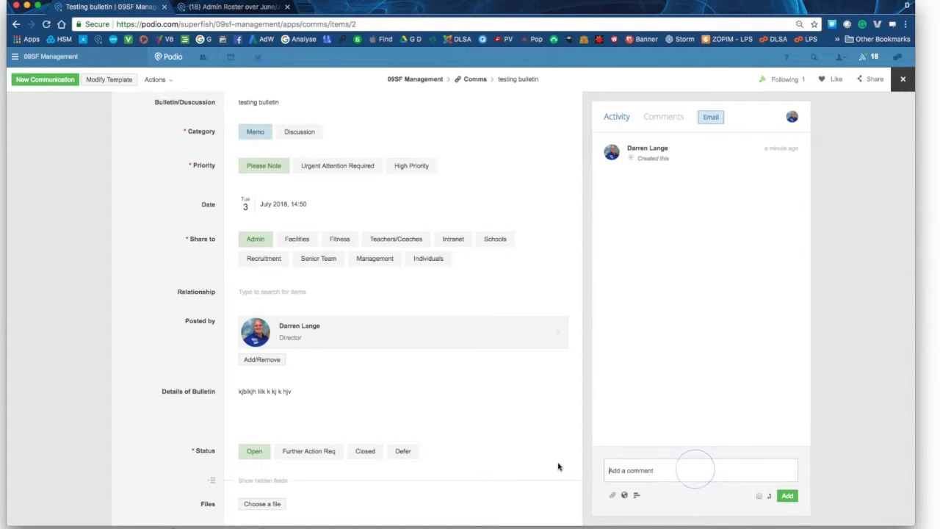
{"action": "left_click", "coordinate": [666, 466]}
{"action": "left_click", "coordinate": [692, 471]}
{"action": "type", "text": "D"}
{"action": "type", "text": "L"}
{"action": "left_click", "coordinate": [790, 495]}
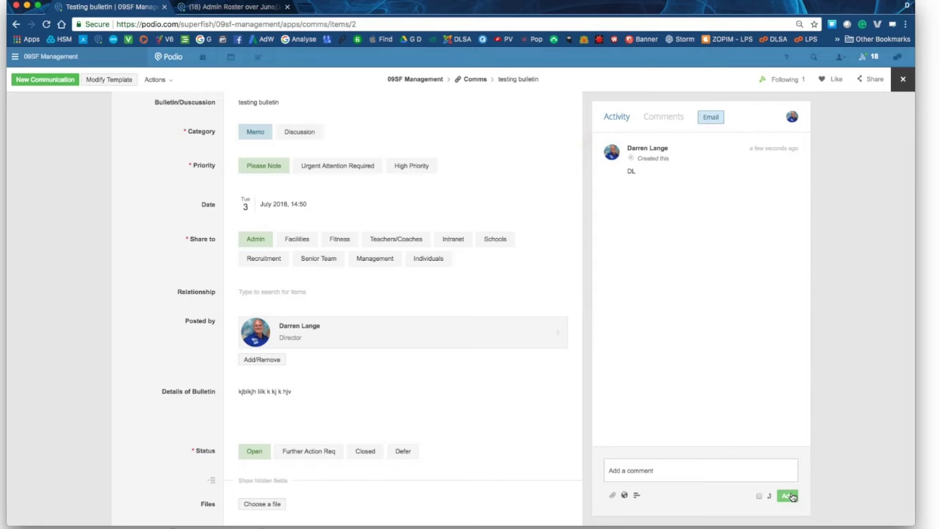
Set the testing bulletin memo's Status to Closed
{"action": "left_click", "coordinate": [294, 450]}
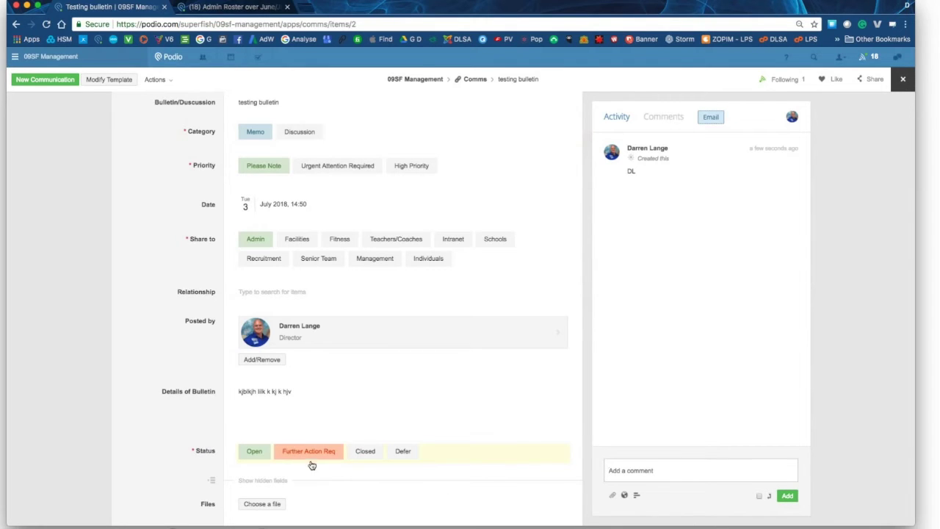
{"action": "left_click", "coordinate": [366, 454]}
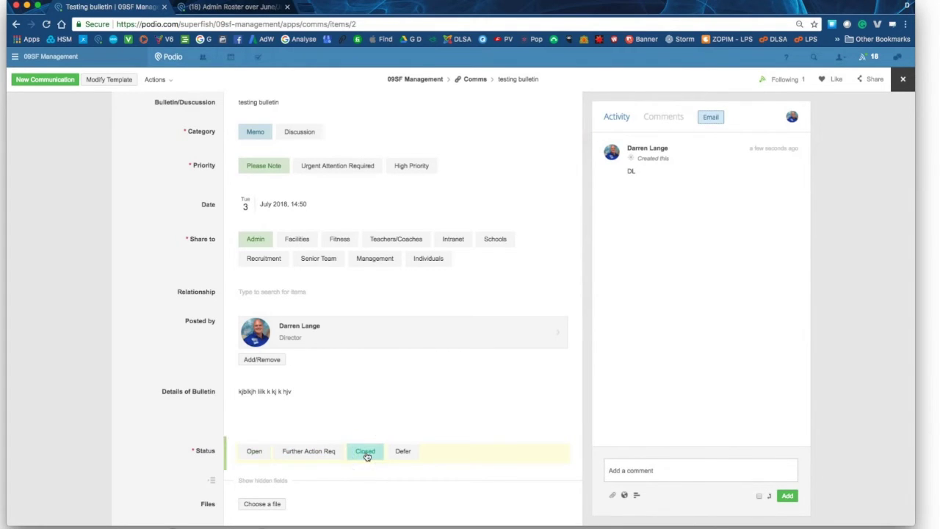